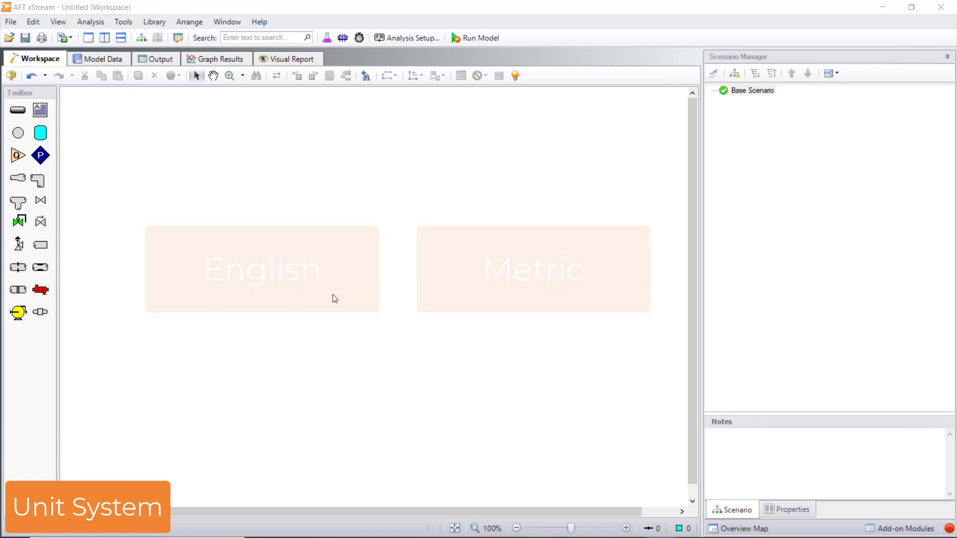
# Set the preferred acceleration unit to inches/min2 in the user options and save the change.
pyautogui.click(123, 22)
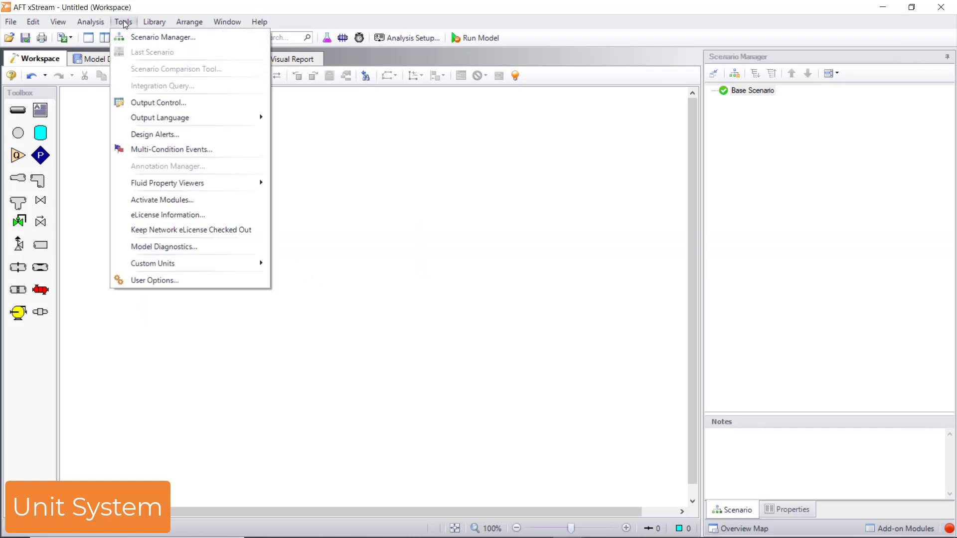
pyautogui.click(157, 283)
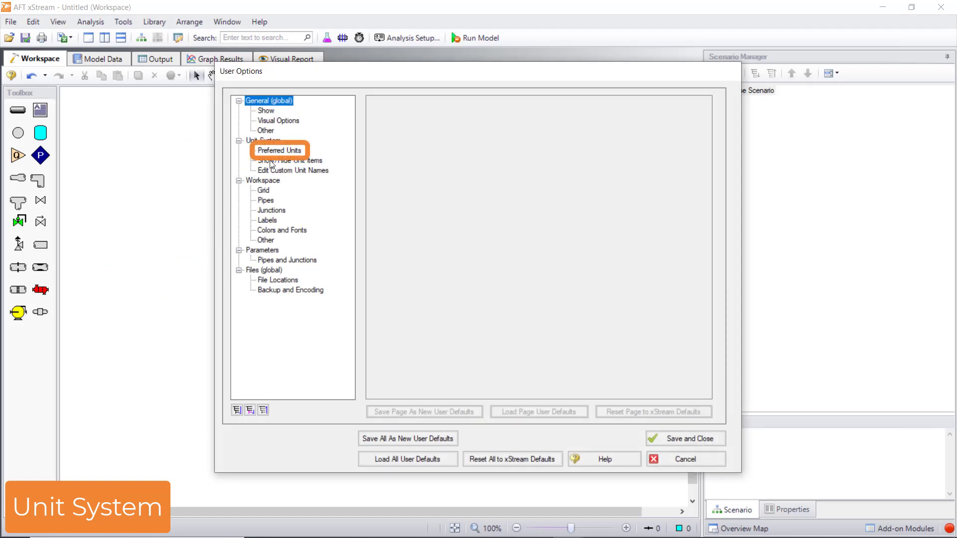
pyautogui.click(284, 152)
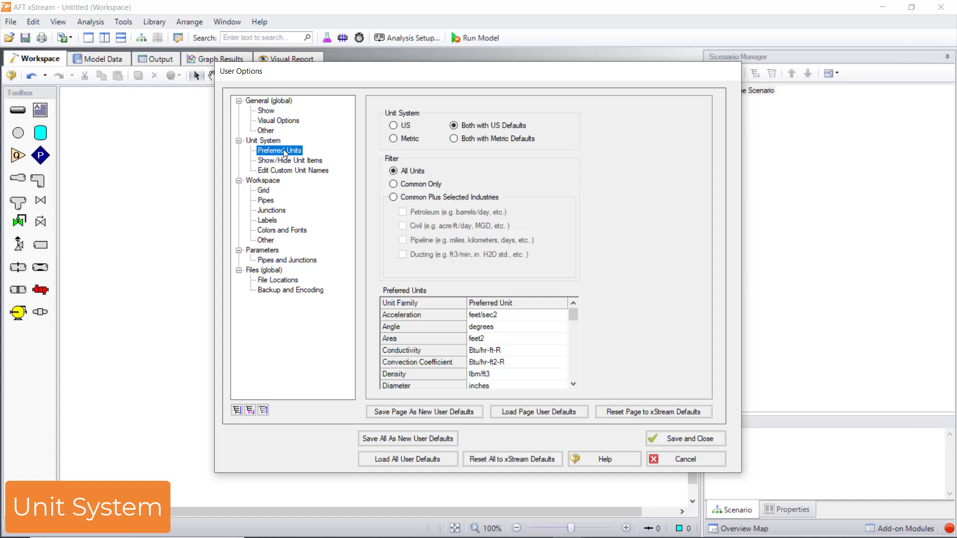
pyautogui.click(564, 318)
pyautogui.scroll(-1, 563, 315)
pyautogui.click(563, 315)
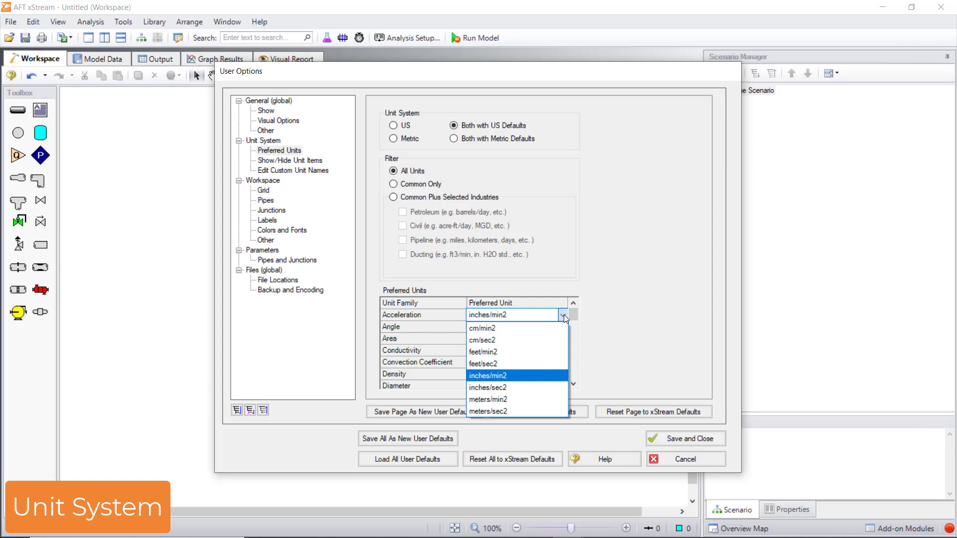
pyautogui.click(564, 315)
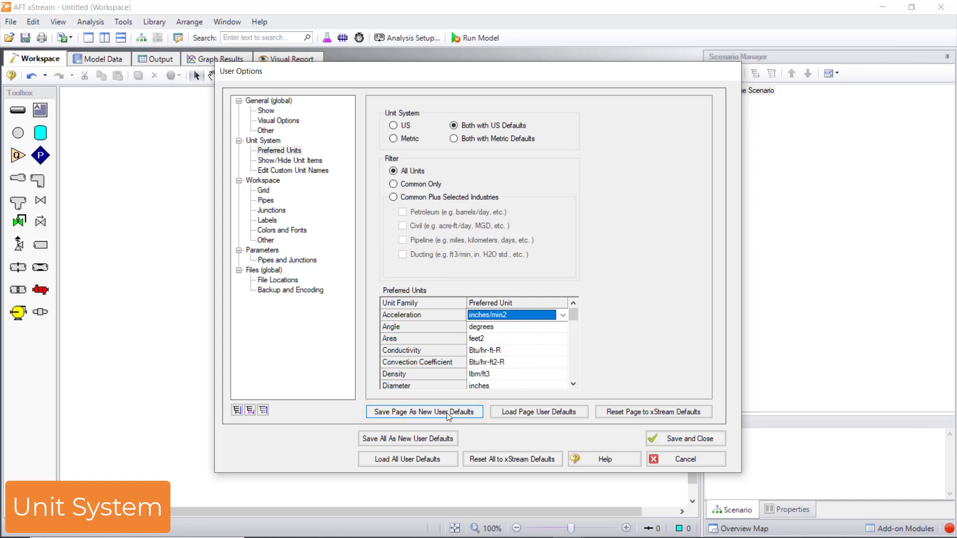
pyautogui.click(666, 443)
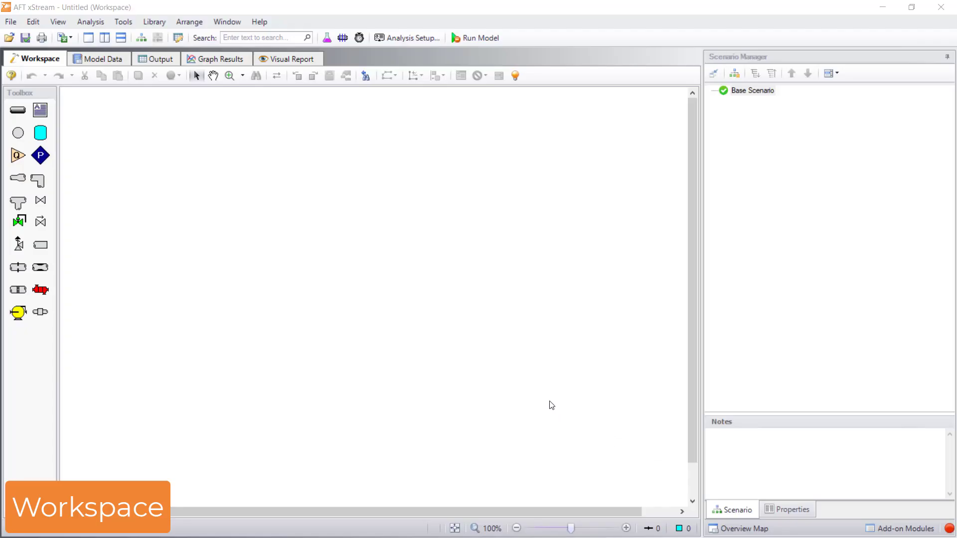
pyautogui.click(189, 21)
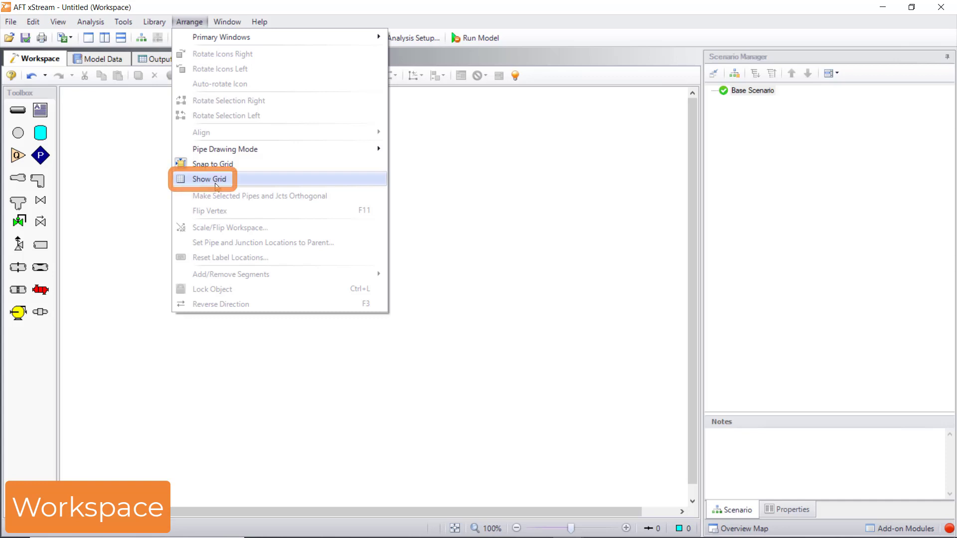
pyautogui.moveTo(268, 154)
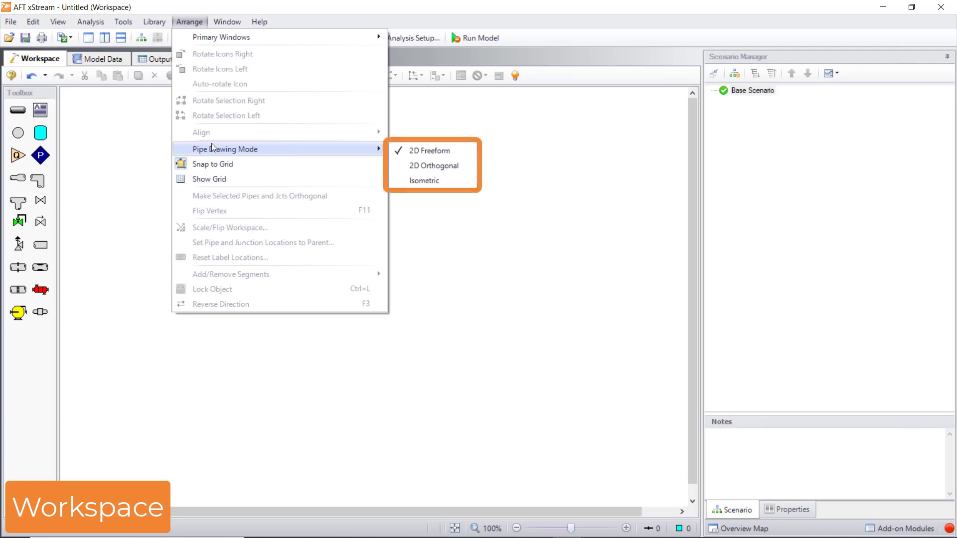
pyautogui.click(155, 152)
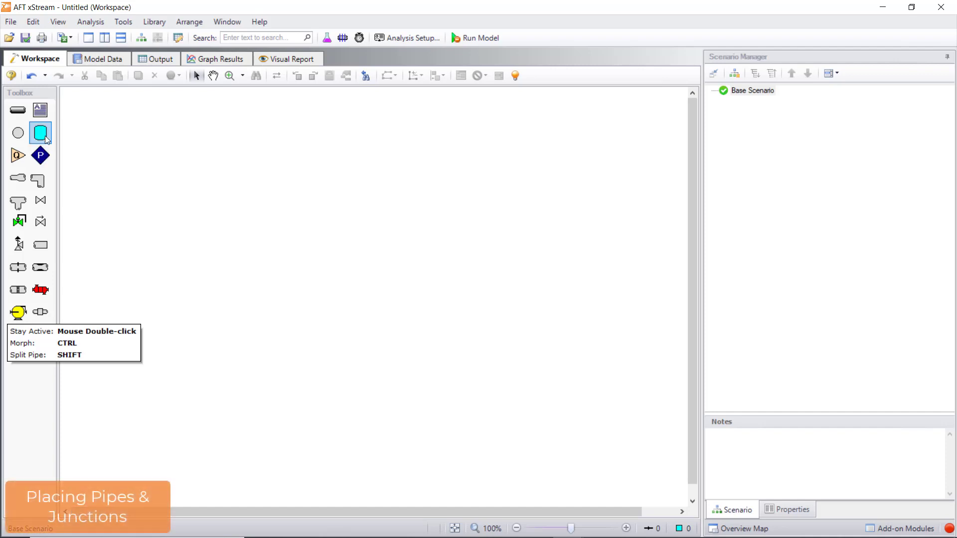
# Place a tank, a valve and an assigned pressure junction in a horizontal row on the workspace.
pyautogui.moveTo(47, 139); pyautogui.dragTo(200, 205)
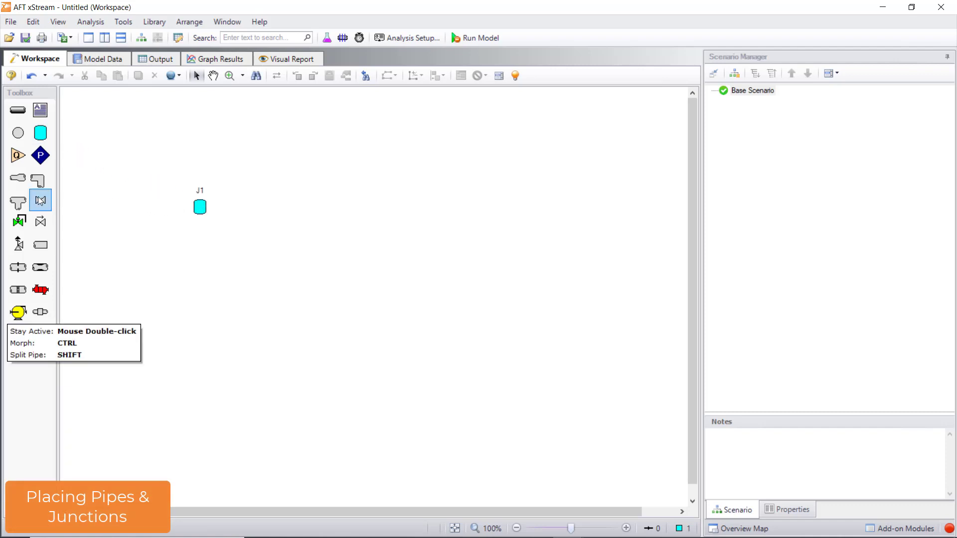
pyautogui.moveTo(40, 201); pyautogui.dragTo(299, 206)
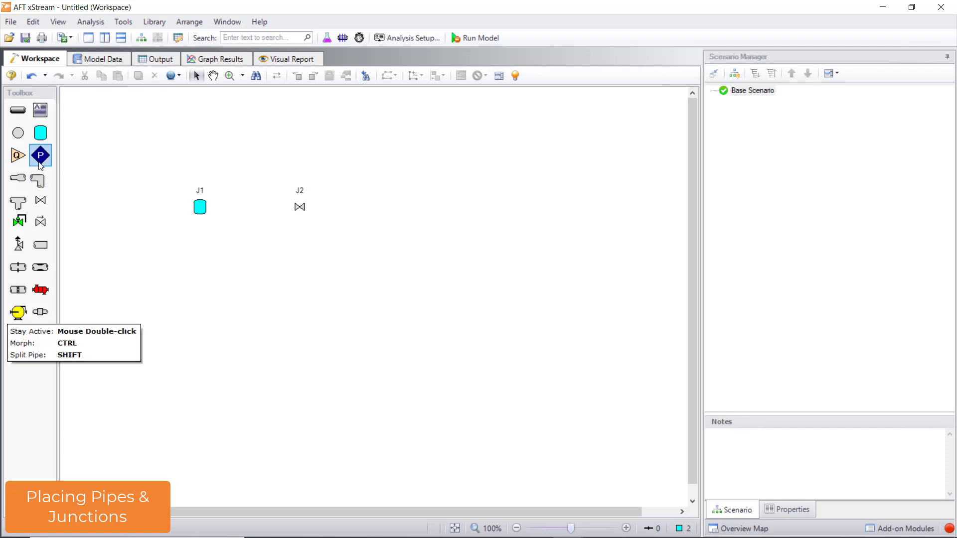
pyautogui.moveTo(39, 164); pyautogui.dragTo(379, 208)
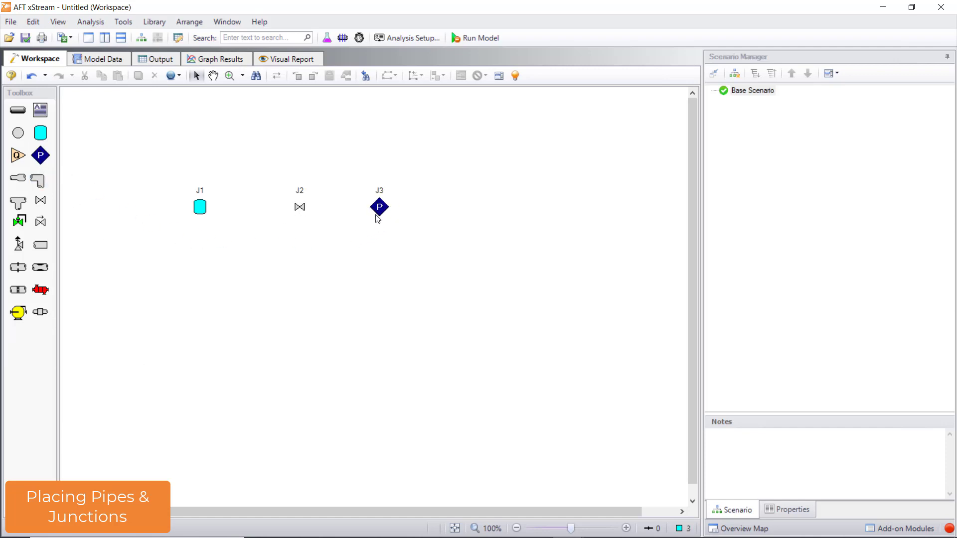
# Draw pipes linking the tank through the valve to the assigned pressure junction.
pyautogui.click(17, 112)
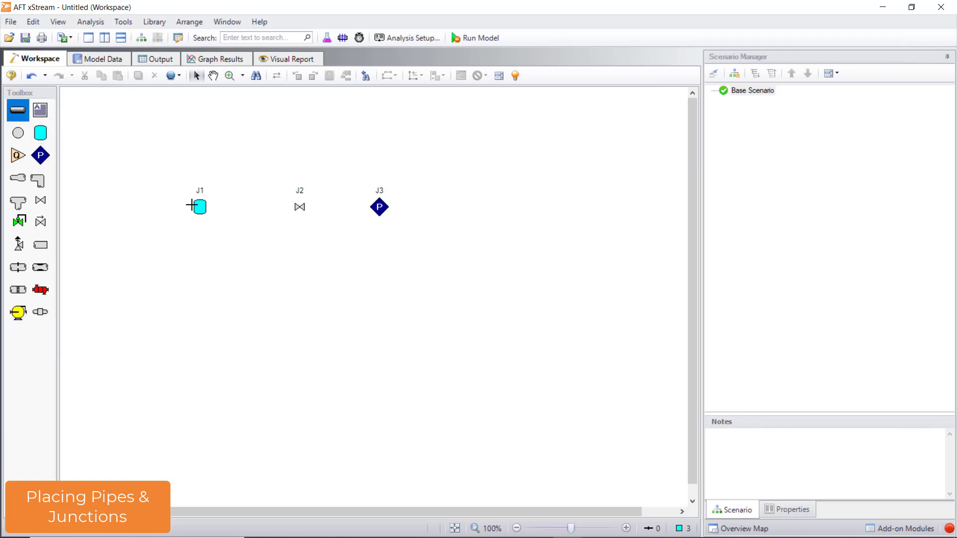
pyautogui.moveTo(200, 207); pyautogui.dragTo(379, 206)
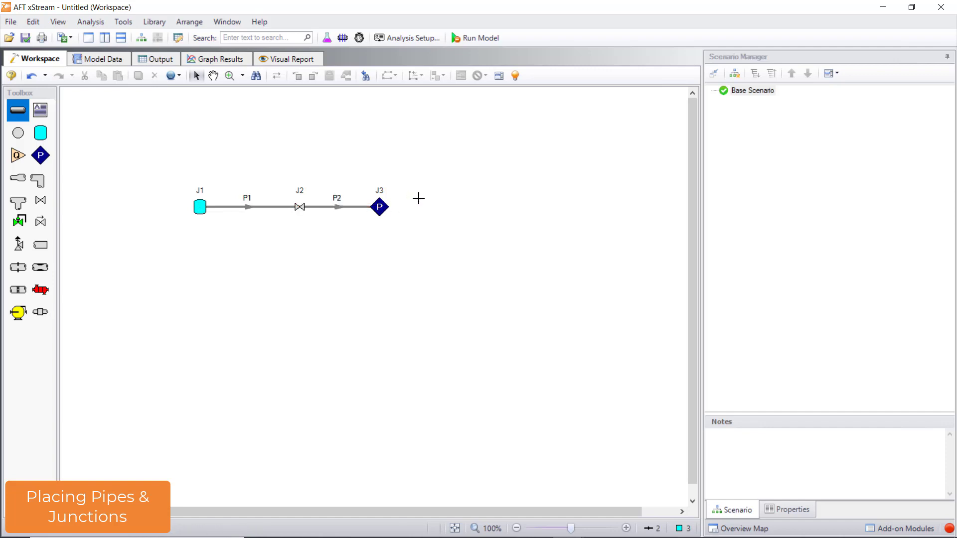
pyautogui.press('Escape')
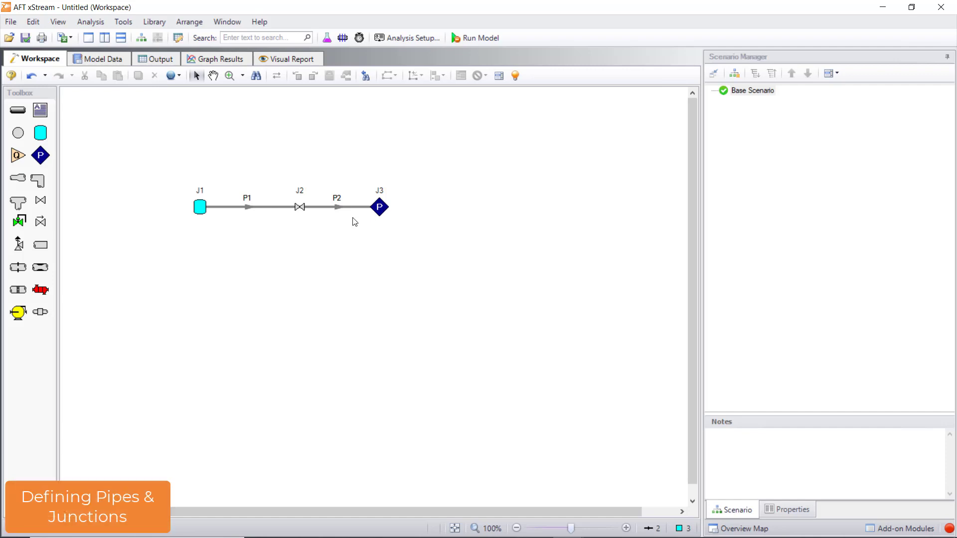
# Set tank J1's elevation to 0 feet and its tank model to Finite.
pyautogui.click(200, 208)
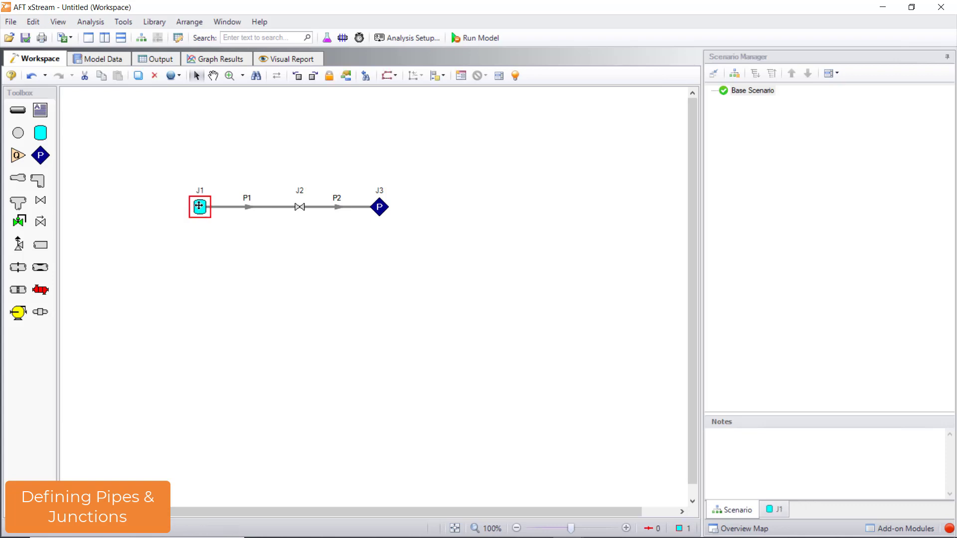
pyautogui.doubleClick(199, 205)
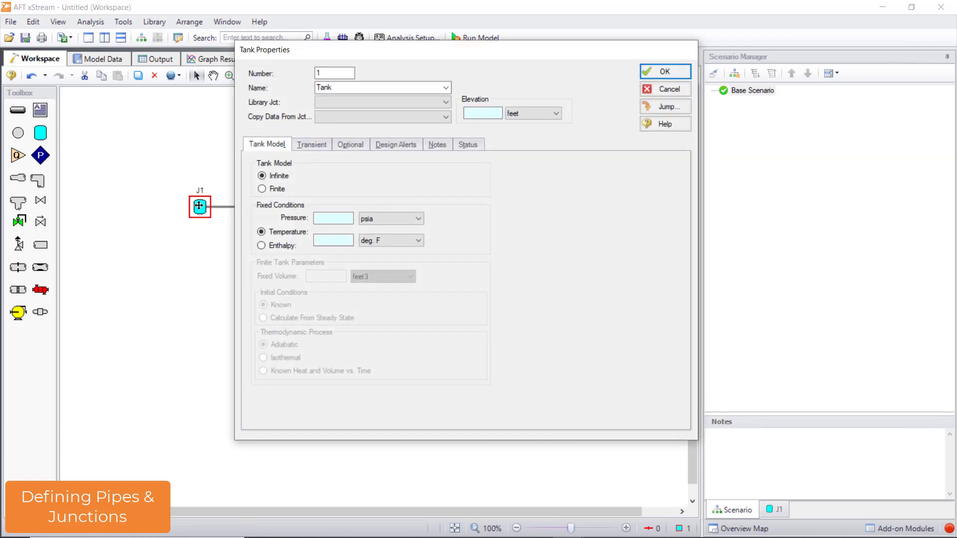
pyautogui.click(488, 114)
pyautogui.write('0')
pyautogui.click(338, 217)
pyautogui.click(277, 189)
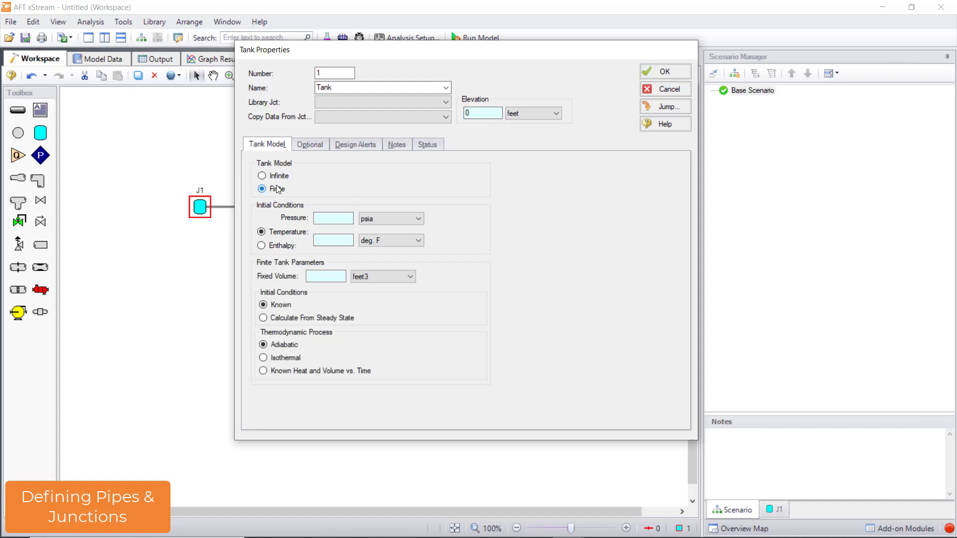
# Give tank J1 a pressure of 600 psia, temperature of 300 deg. F, fixed volume of 300 feet3 and an adiabatic process.
pyautogui.click(327, 218)
pyautogui.write('600')
pyautogui.click(327, 239)
pyautogui.write('300')
pyautogui.click(321, 275)
pyautogui.write('300')
pyautogui.click(285, 347)
pyautogui.click(669, 75)
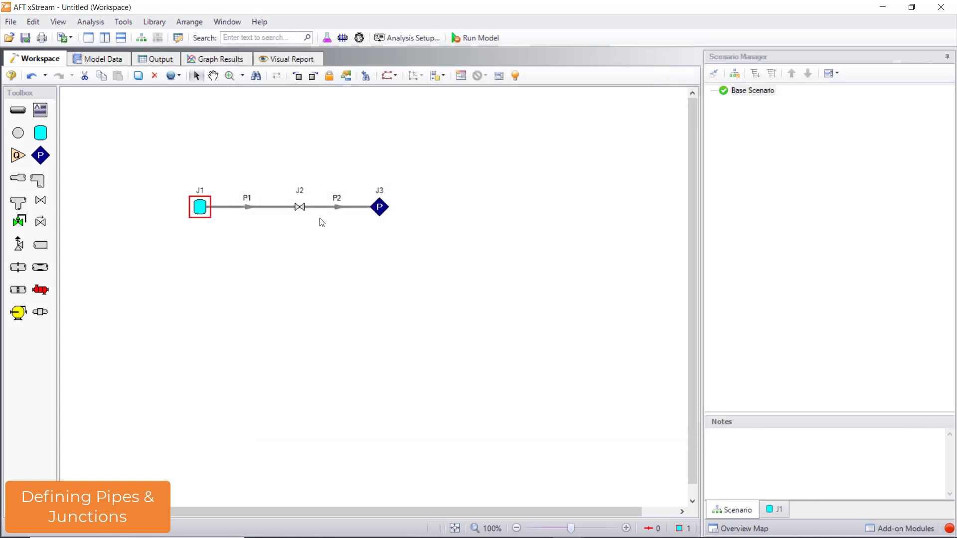
# Define valve J2 at 0 feet elevation with the Cv (ANSI/ISA) loss model, Cv 60 and Xt 0.7.
pyautogui.doubleClick(295, 207)
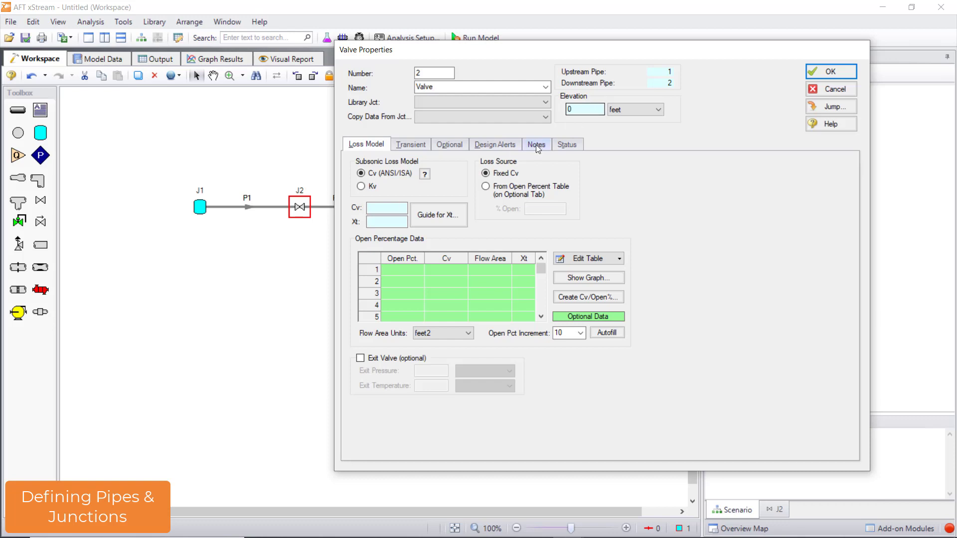
pyautogui.click(394, 177)
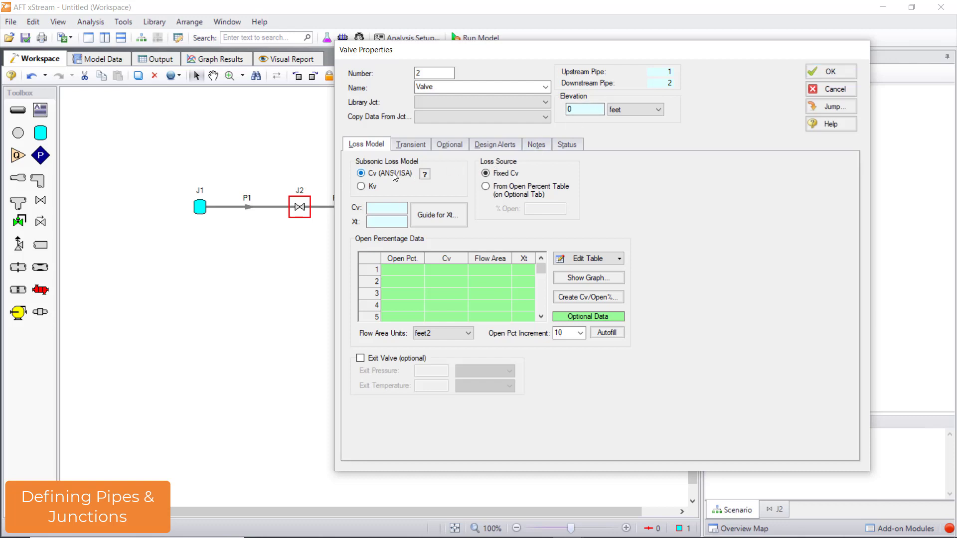
pyautogui.click(394, 209)
pyautogui.write('60')
pyautogui.click(393, 220)
pyautogui.write('0.7')
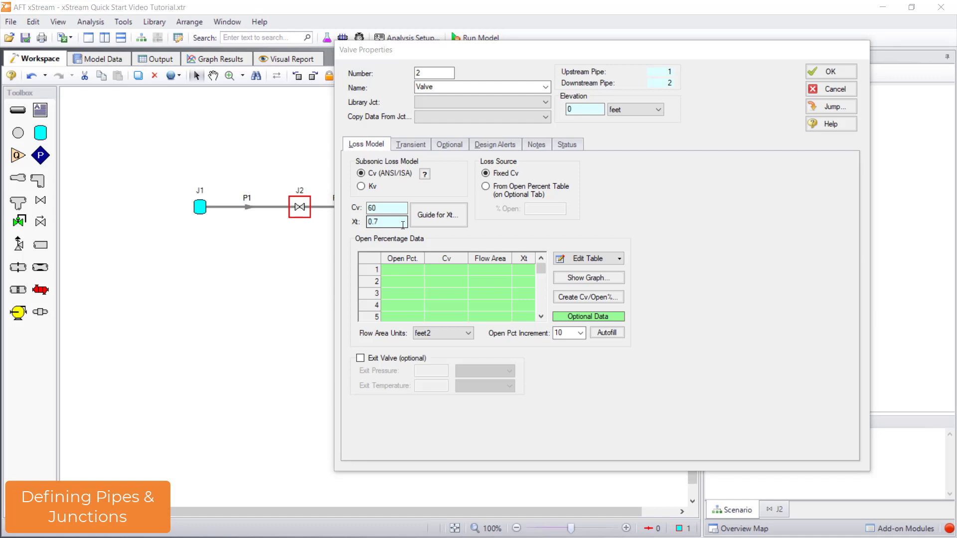
# Set valve J2's special condition to Closed and add a transient data point at 0.1 seconds with Cv 60 and Xt 0.7.
pyautogui.click(450, 146)
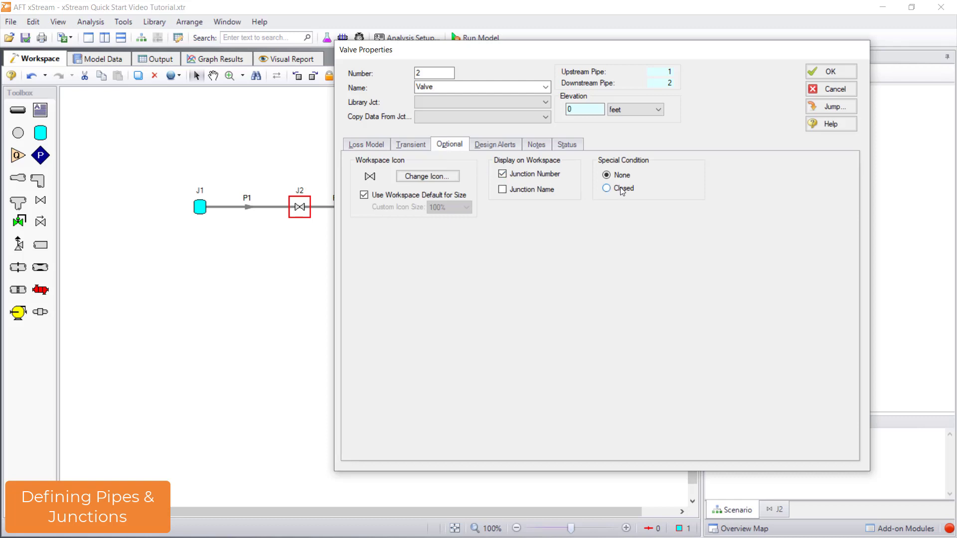
pyautogui.click(605, 189)
pyautogui.click(419, 147)
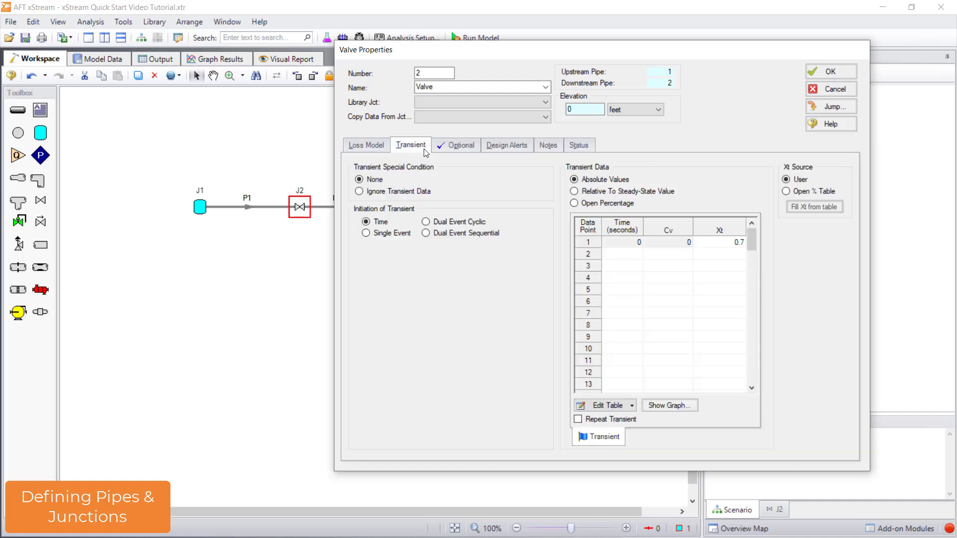
pyautogui.click(625, 256)
pyautogui.write('0.1')
pyautogui.click(660, 254)
pyautogui.write('60')
pyautogui.press('Tab')
pyautogui.write('0.7')
# Graph valve J2's transient data and accept the valve properties.
pyautogui.click(667, 406)
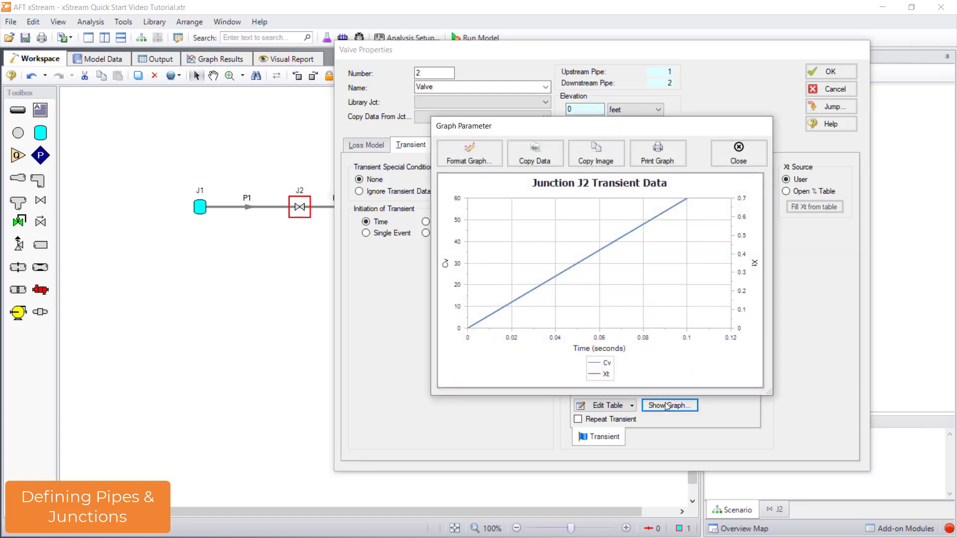
pyautogui.click(738, 163)
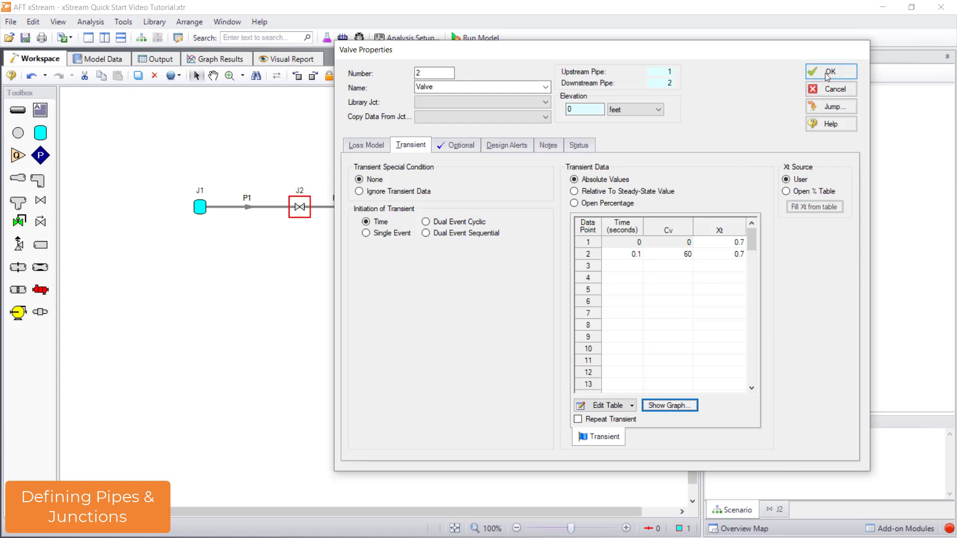
pyautogui.click(827, 72)
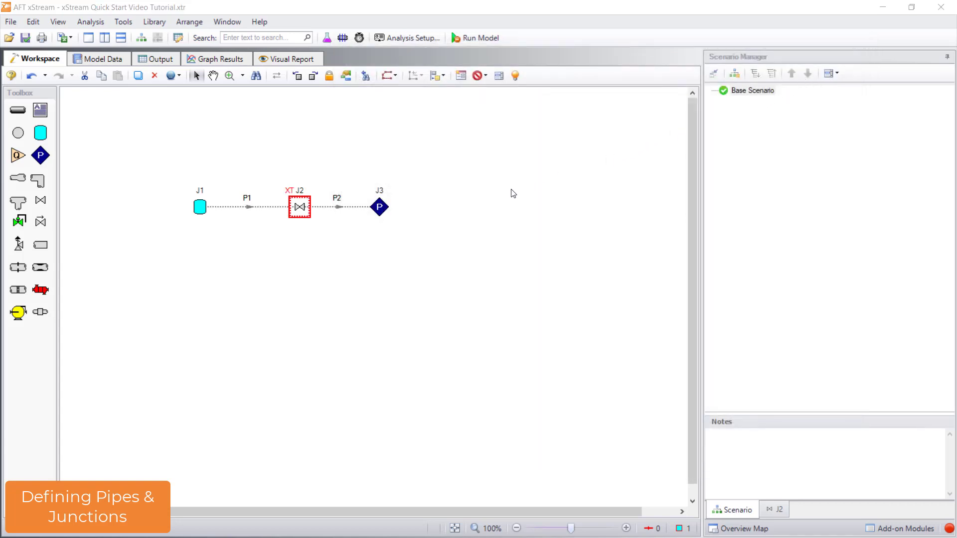
# Define assigned pressure junction J3 with 0 feet elevation, 14.7 psia stagnation pressure and 70 deg. F stagnation temperature.
pyautogui.click(378, 207)
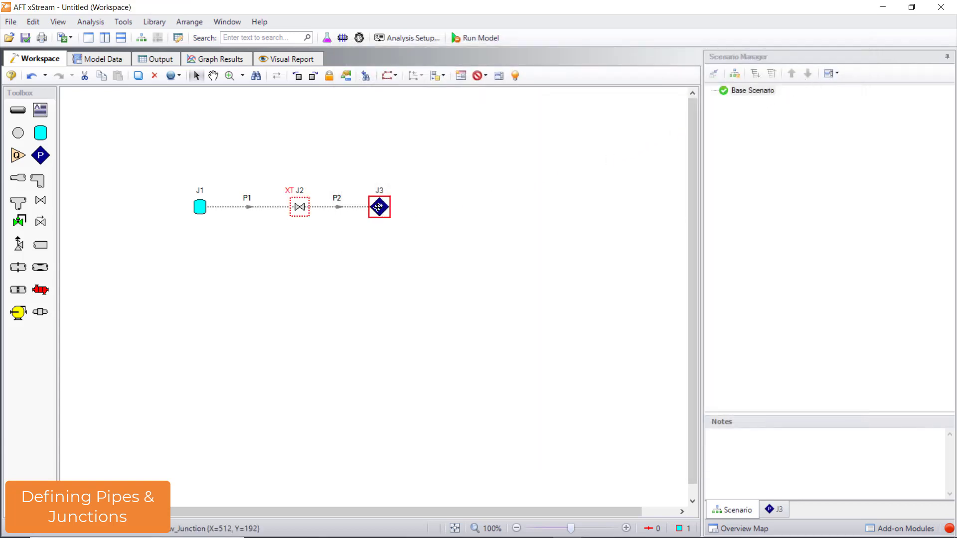
pyautogui.doubleClick(378, 207)
pyautogui.click(646, 110)
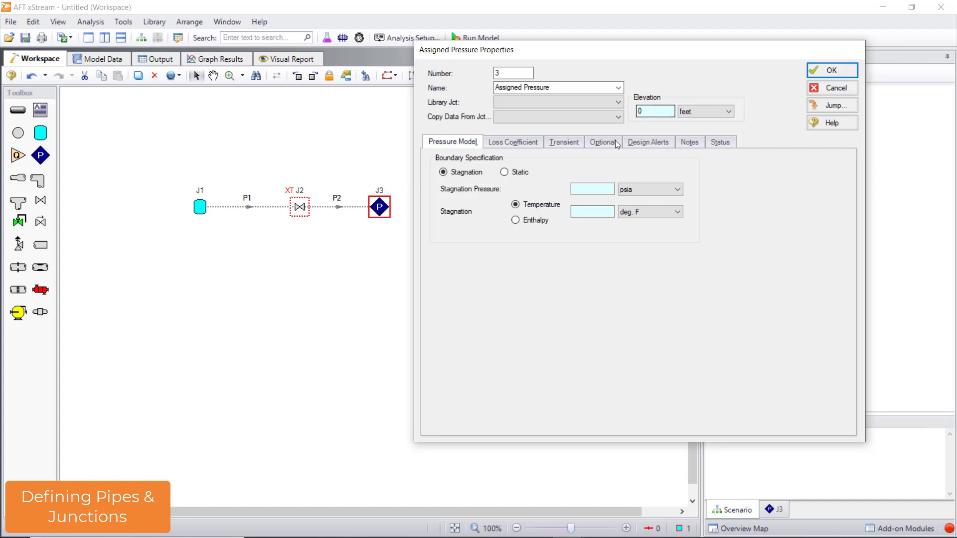
pyautogui.click(593, 189)
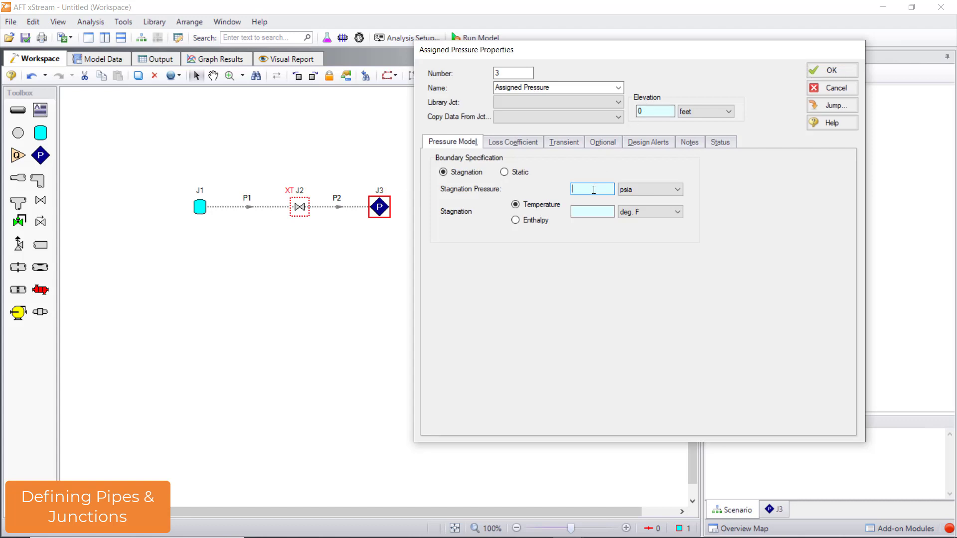
pyautogui.write('14.7')
pyautogui.click(595, 213)
pyautogui.write('70')
pyautogui.click(809, 73)
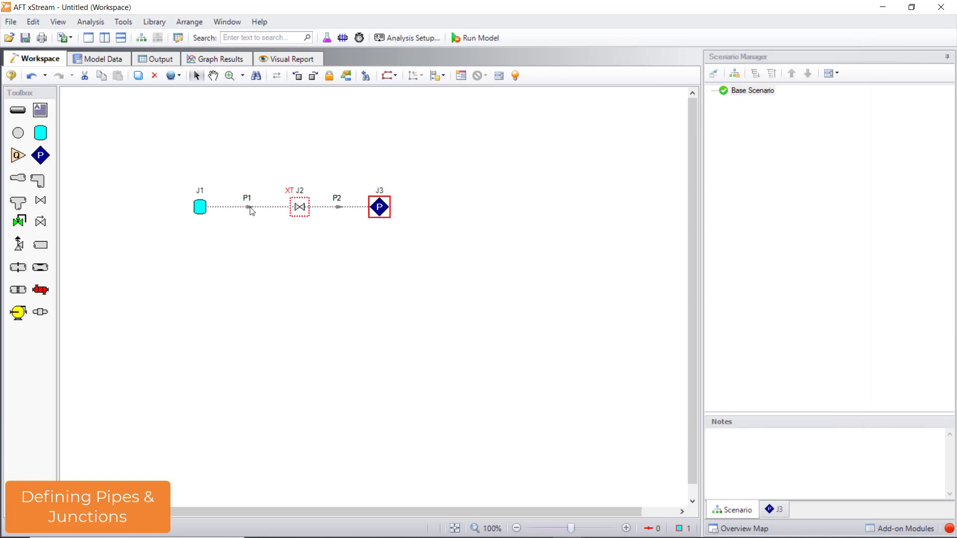
# Set pipe P1's material to Steel - ANSI.
pyautogui.click(249, 207)
pyautogui.doubleClick(250, 207)
pyautogui.click(192, 168)
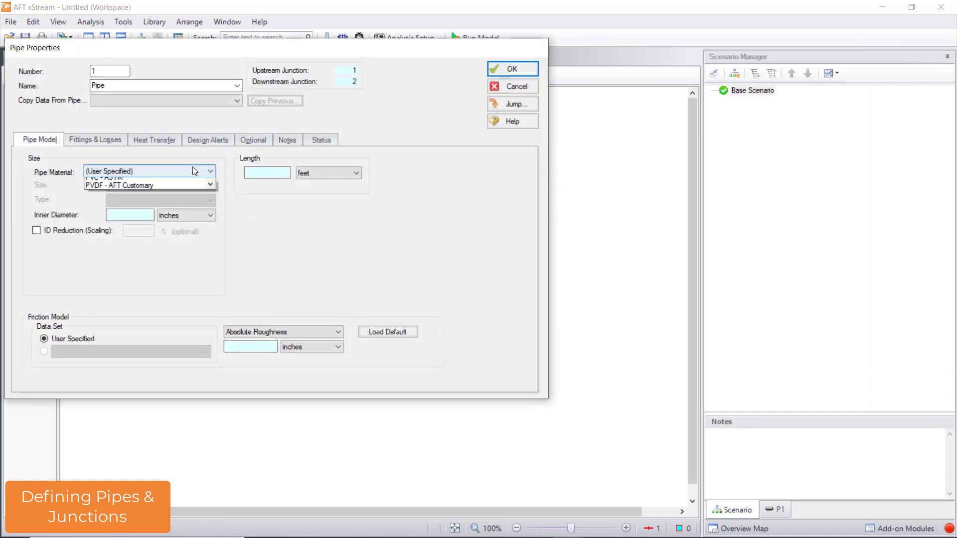
pyautogui.scroll(-2, 189, 192)
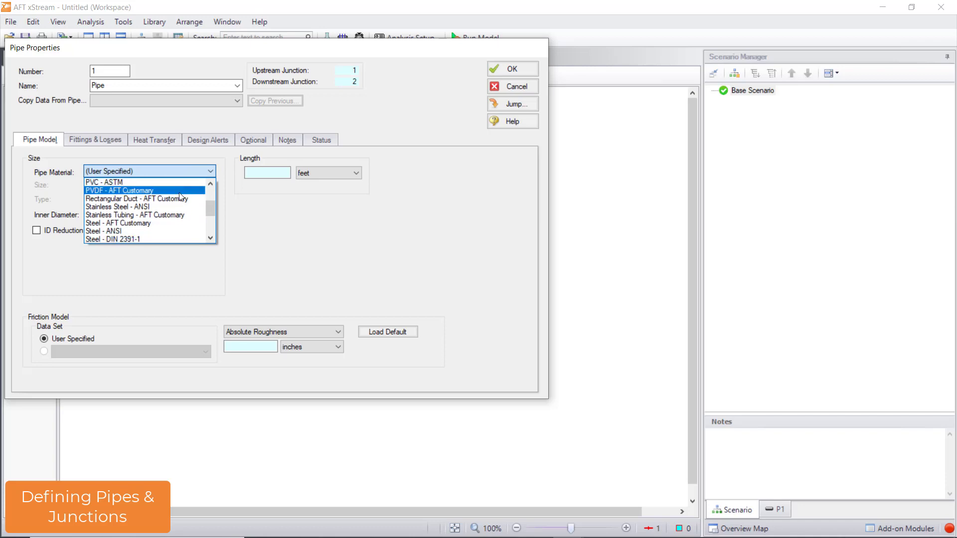
pyautogui.click(155, 230)
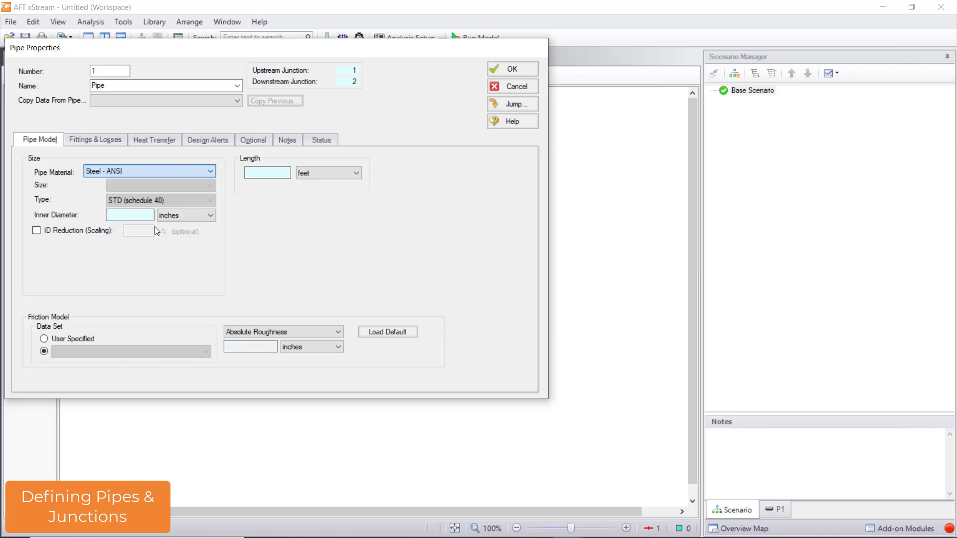
# Set pipe P1's size to 2 inch and its length to 20 feet, and accept the pipe properties.
pyautogui.click(178, 187)
pyautogui.scroll(-2, 173, 213)
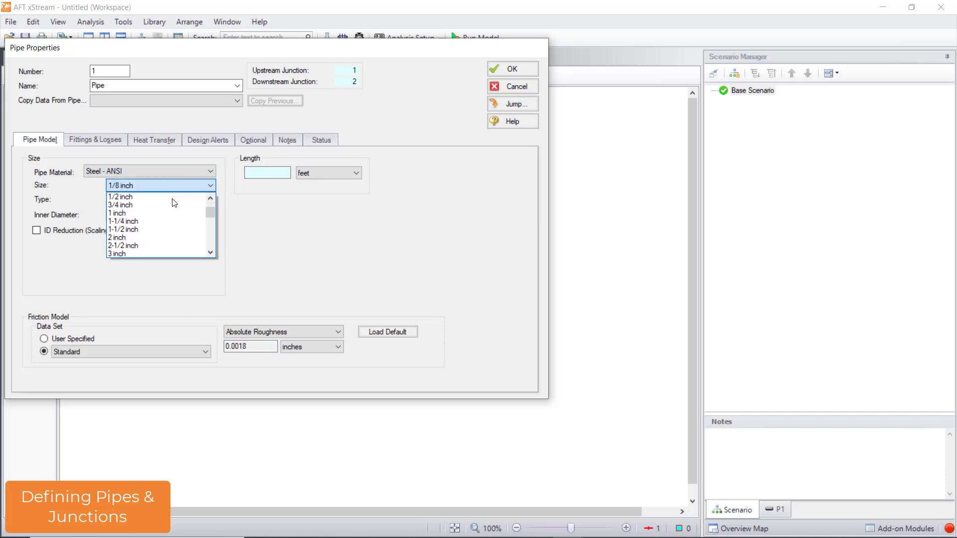
pyautogui.scroll(-1, 173, 214)
pyautogui.click(148, 210)
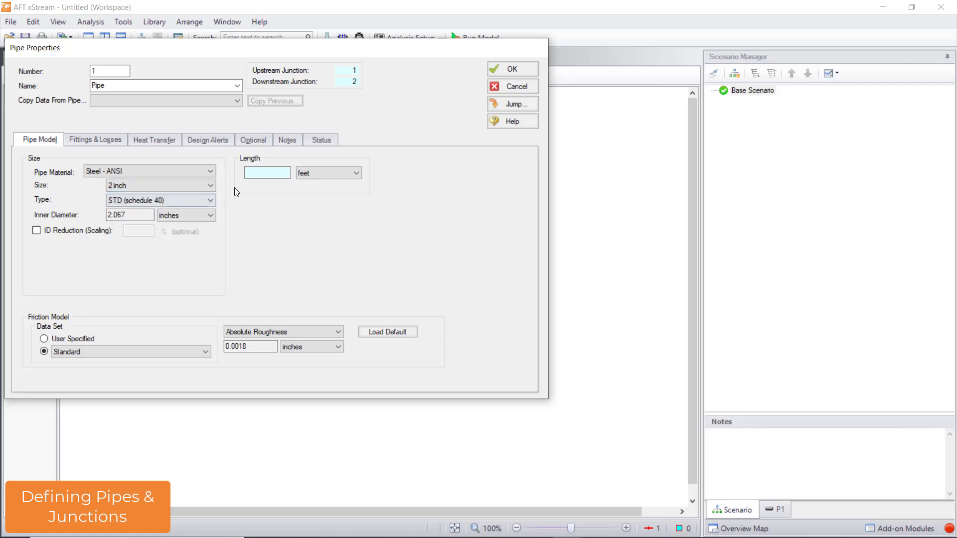
pyautogui.write('20')
pyautogui.click(503, 69)
# Define pipe P2 with a length of 1500 feet, keeping the 2 inch Steel - ANSI settings, and accept its properties.
pyautogui.click(338, 207)
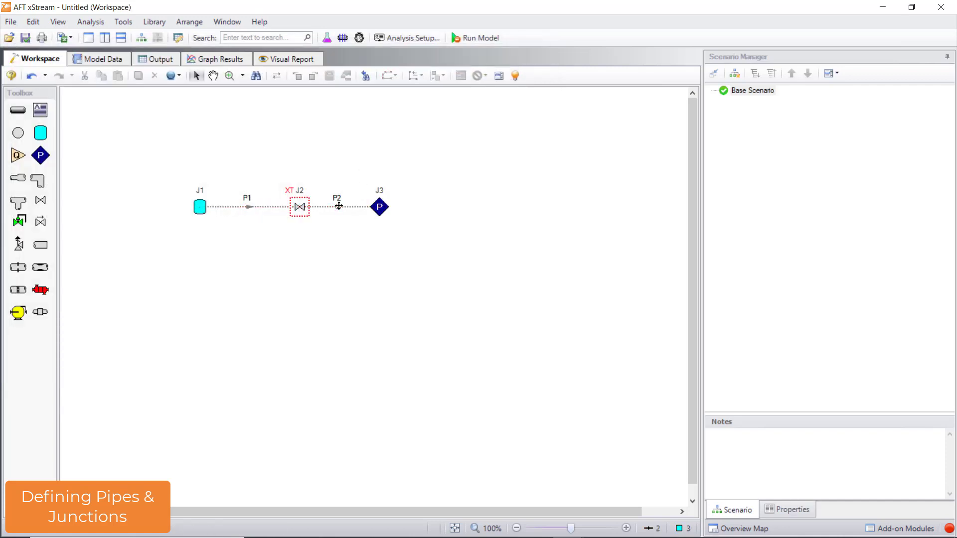
pyautogui.doubleClick(338, 207)
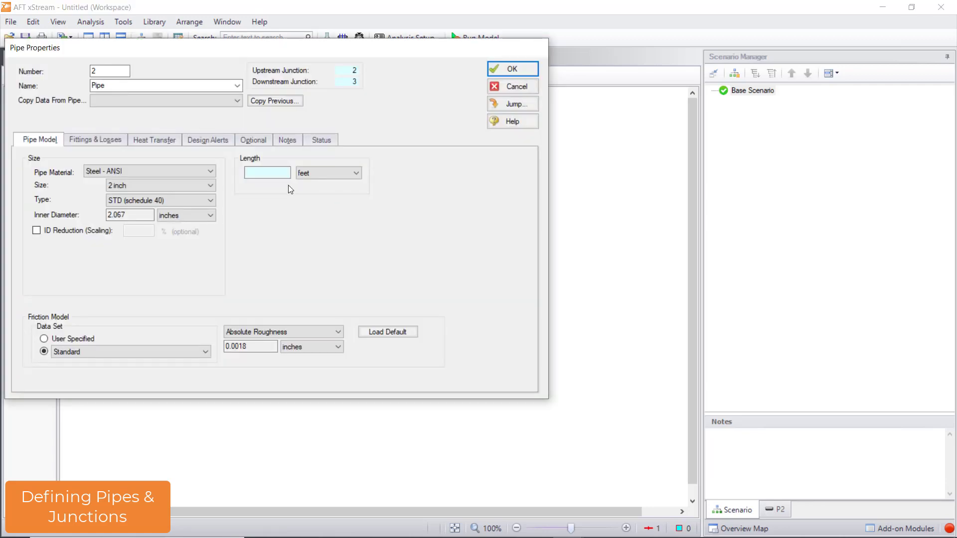
pyautogui.click(267, 173)
pyautogui.write('1500')
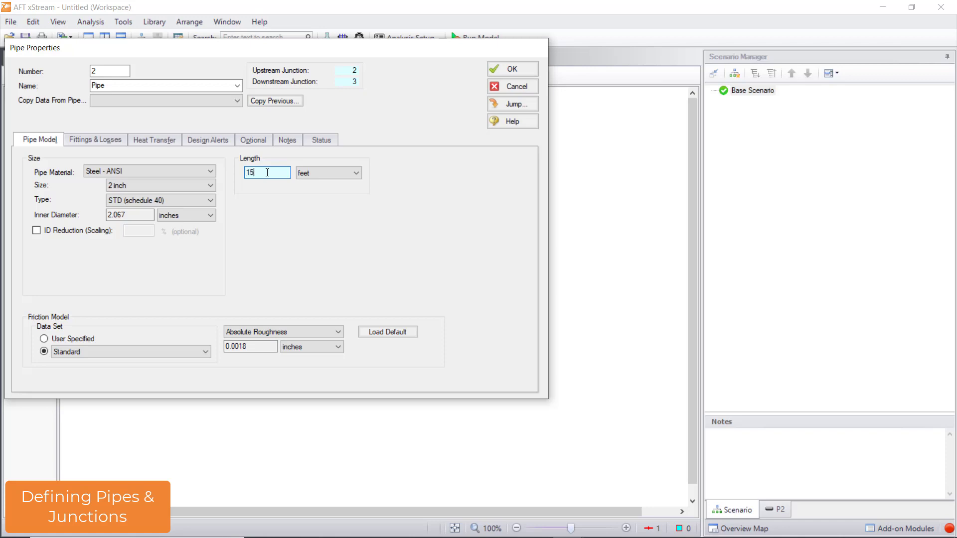
pyautogui.click(492, 69)
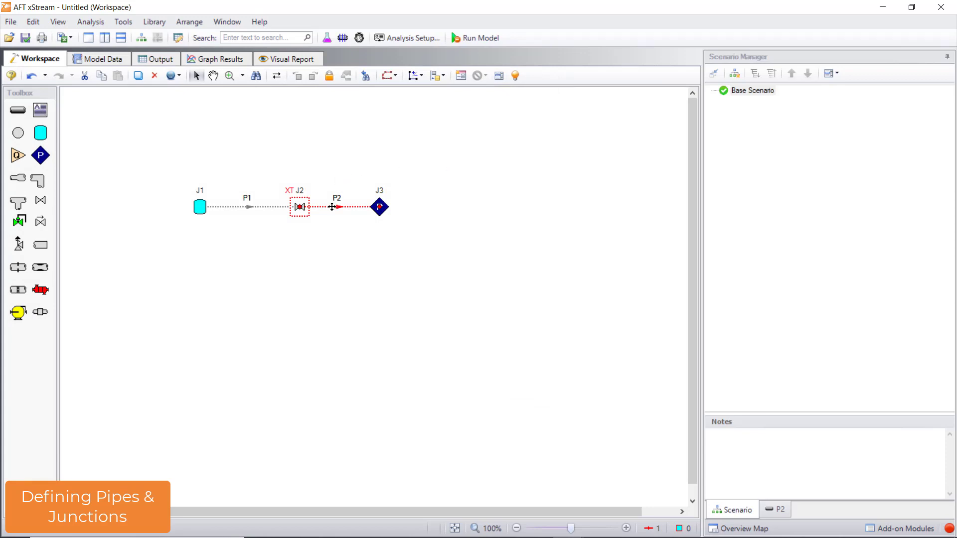
pyautogui.moveTo(331, 207)
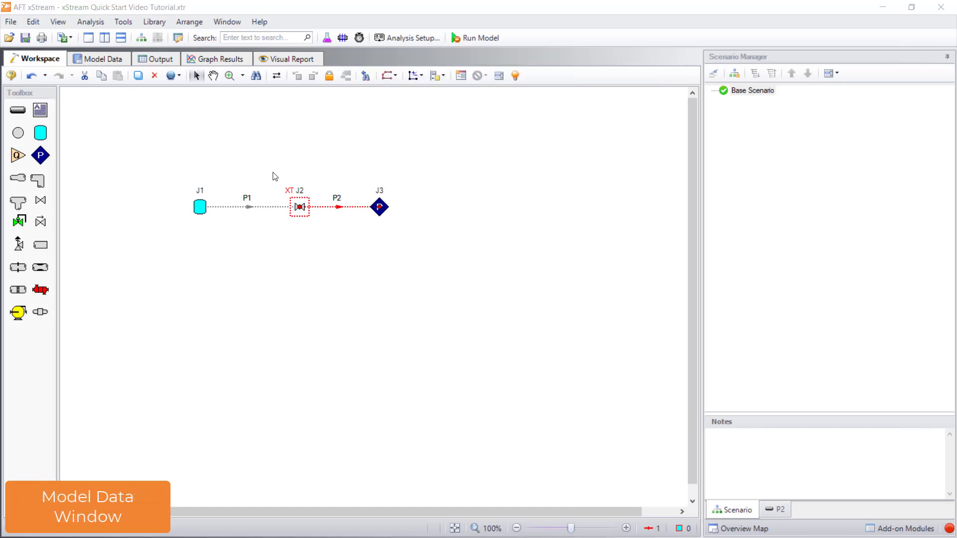
# Review the model's pipe and junction input data and the parameters available for display, leaving the display settings unchanged.
pyautogui.click(109, 59)
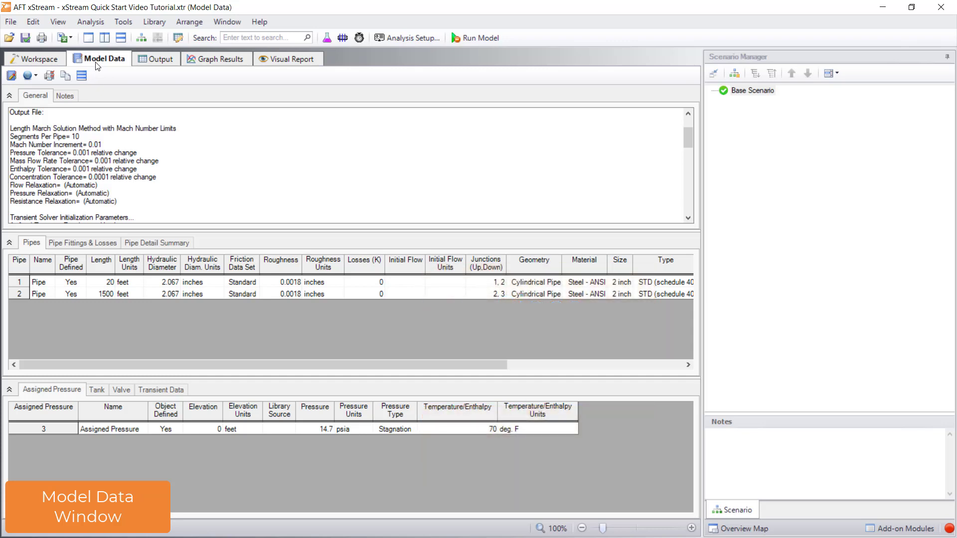
pyautogui.click(12, 77)
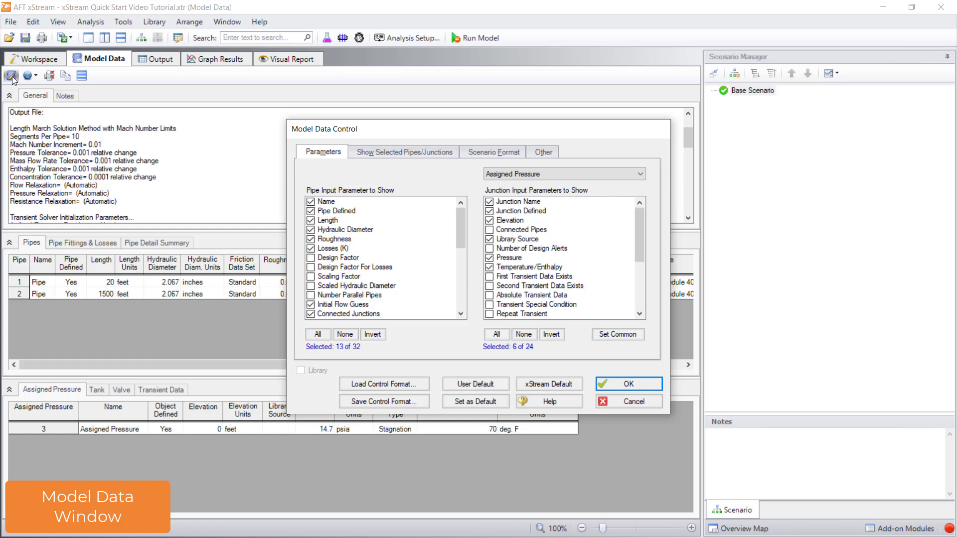
pyautogui.click(601, 403)
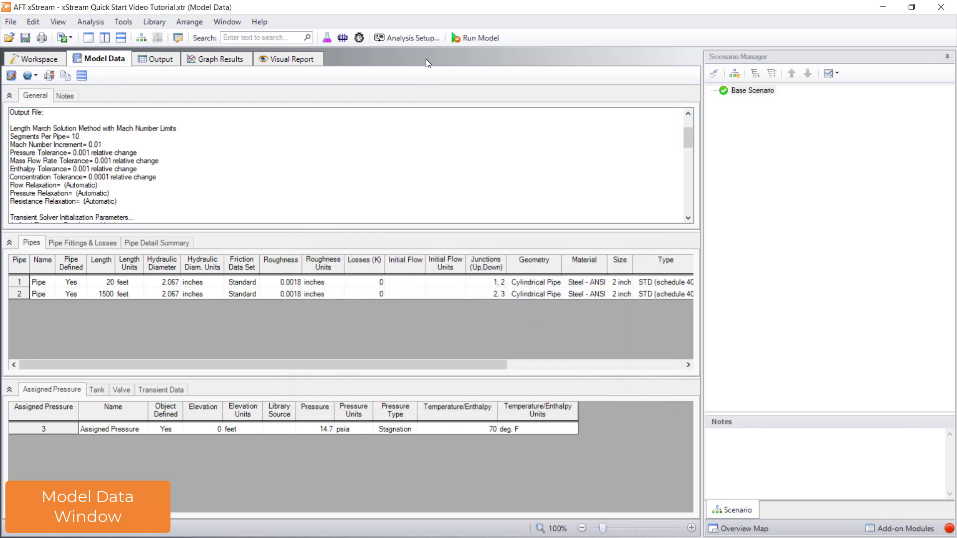
# Set the time simulation mode to AFT Arrow Steady in the analysis setup and accept it.
pyautogui.click(414, 37)
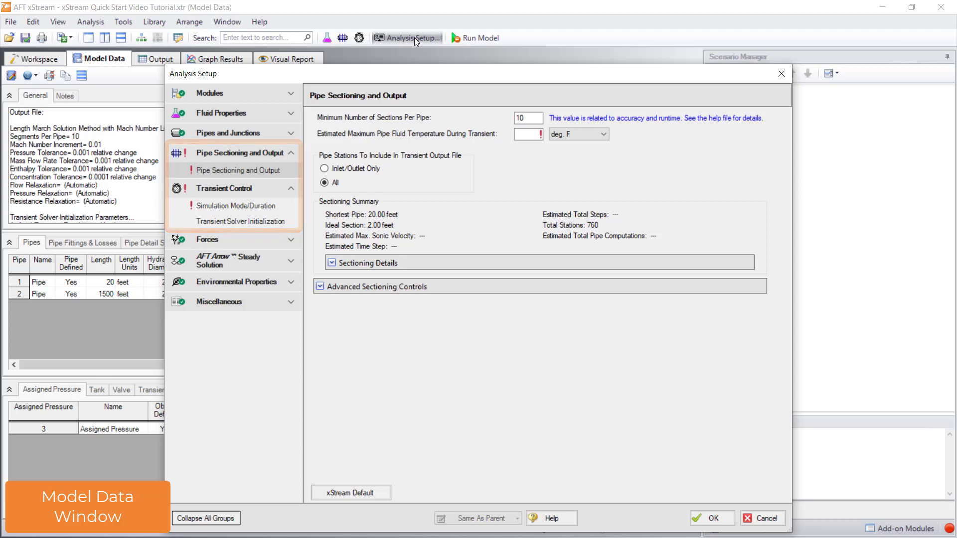
pyautogui.click(254, 206)
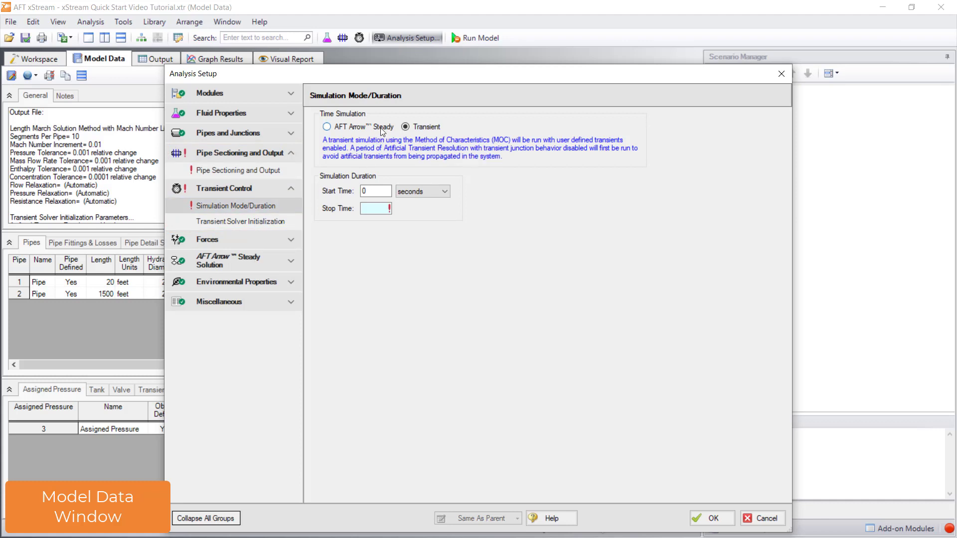
pyautogui.click(380, 125)
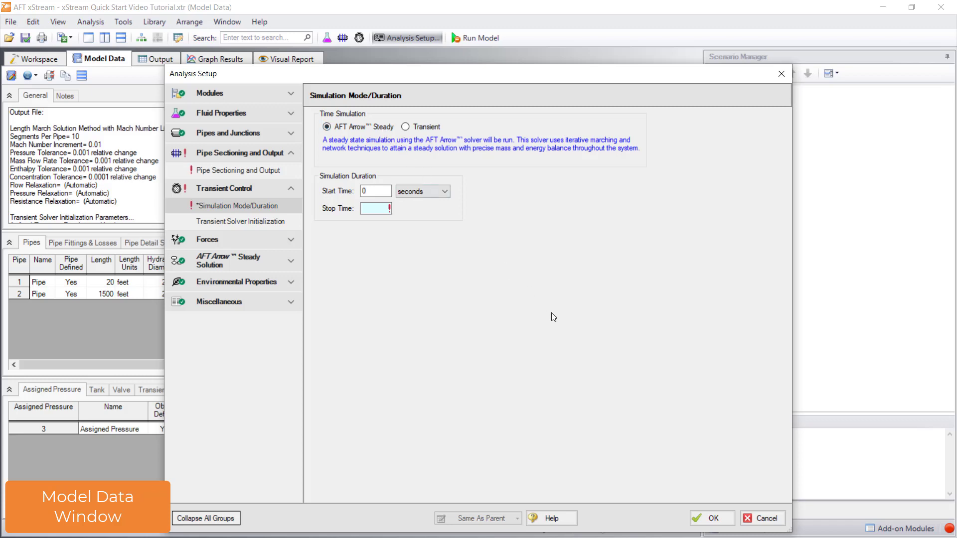
pyautogui.click(698, 519)
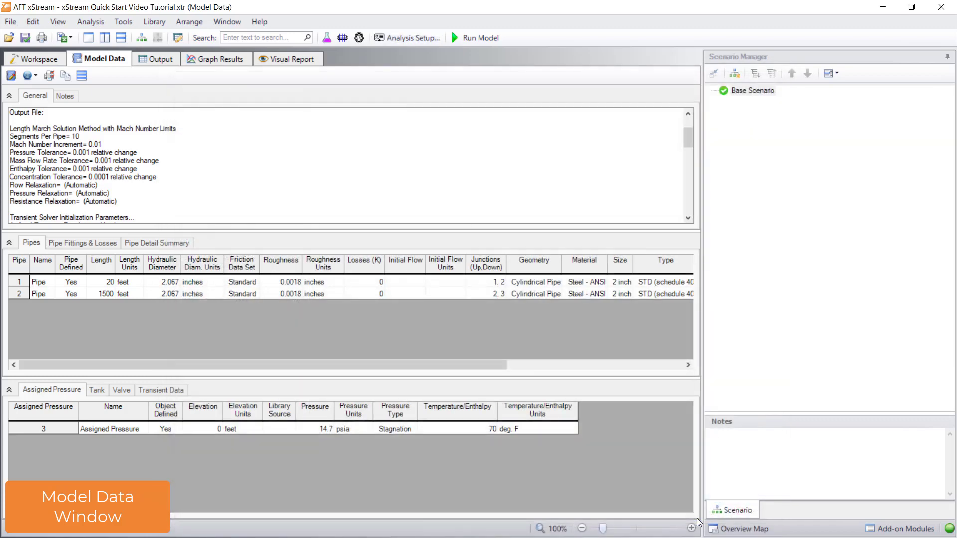